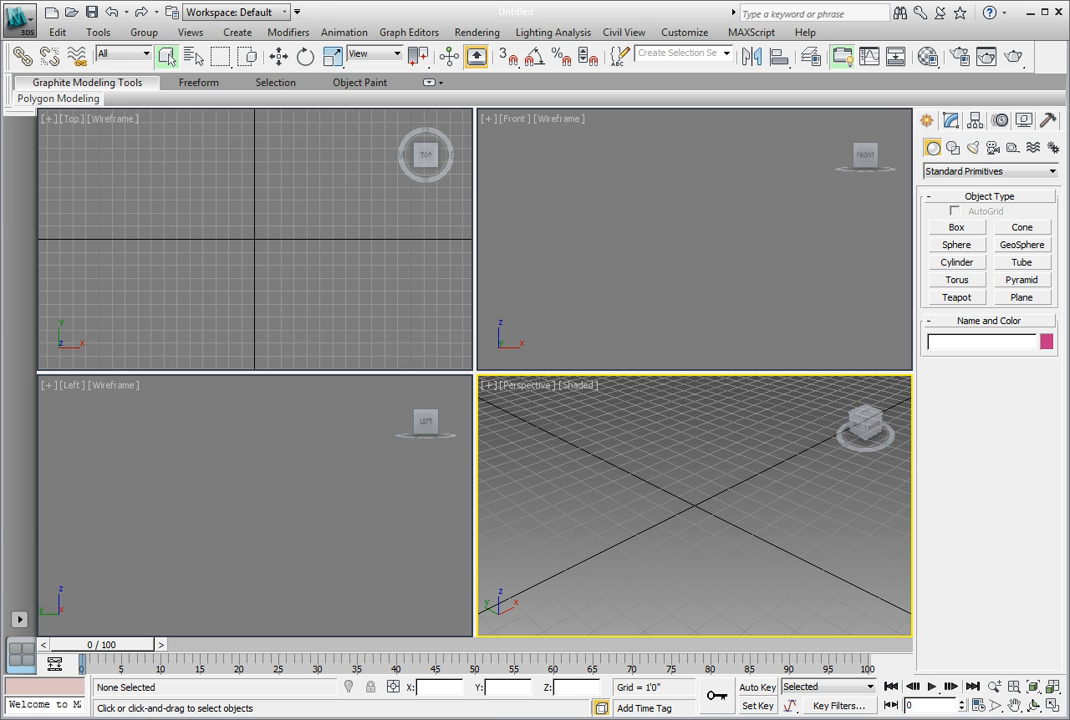
# Open the scene Ch02_Quicksilver_01.max from the CH 06 scenes folder
pyautogui.click(71, 12)
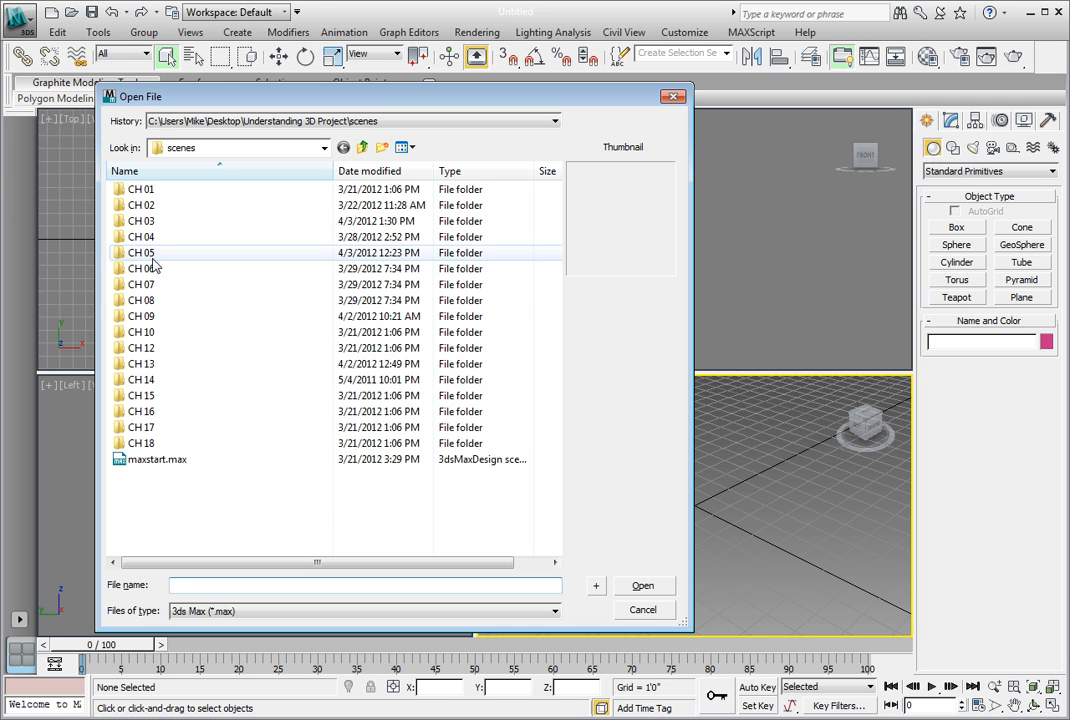
pyautogui.doubleClick(143, 268)
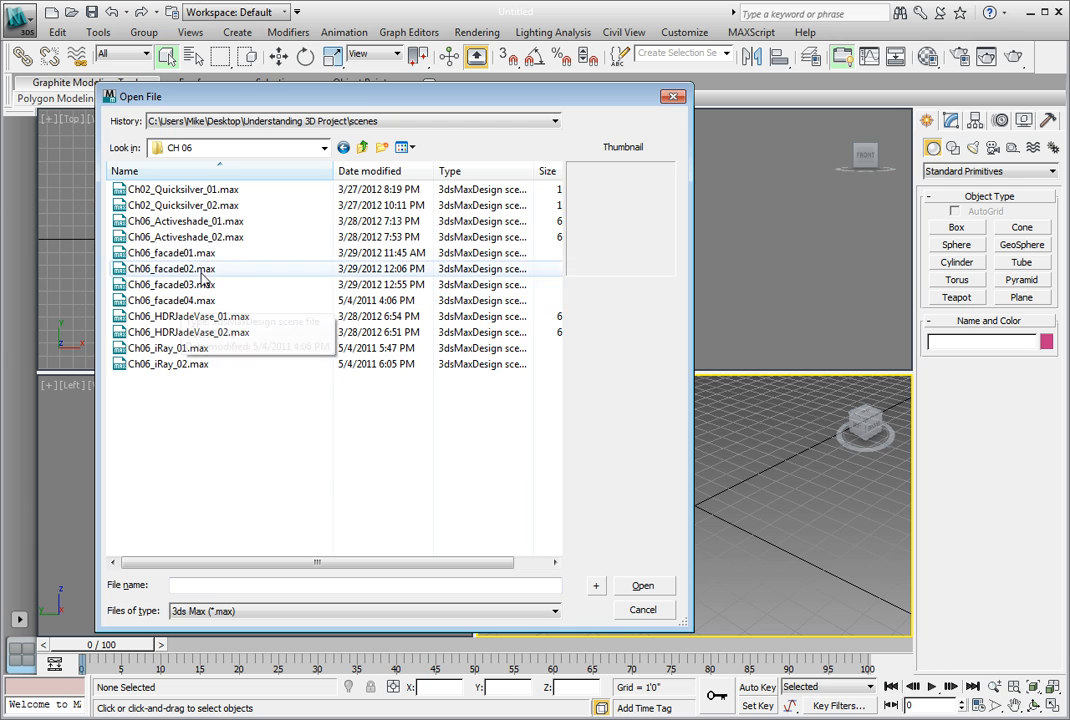
pyautogui.click(183, 189)
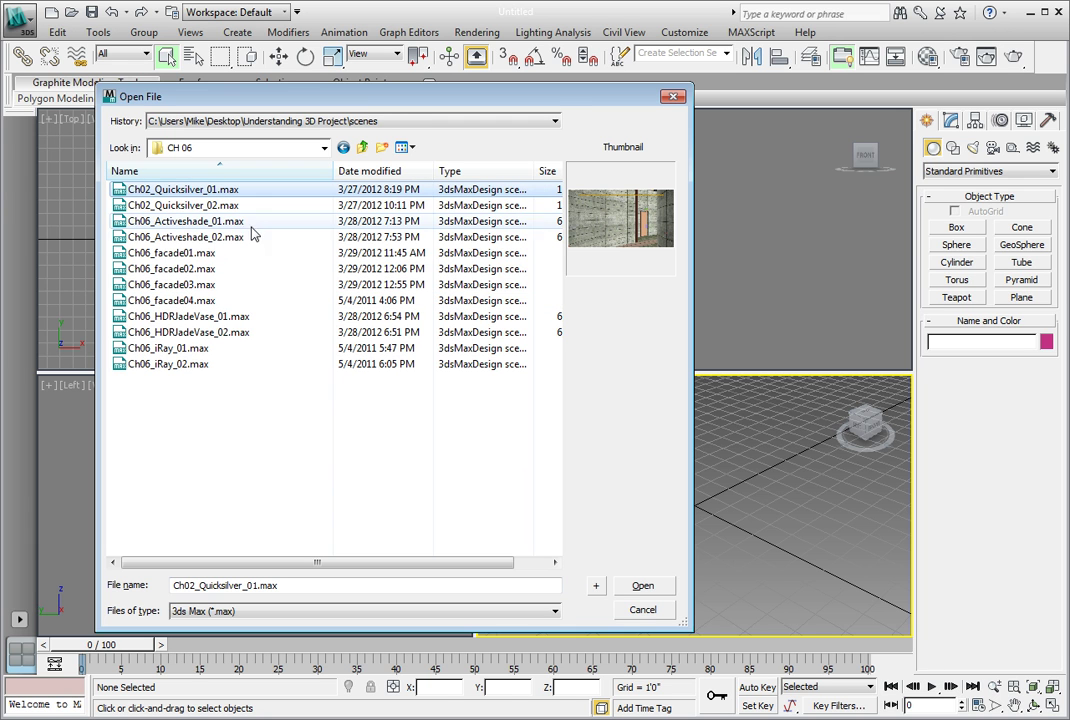
pyautogui.click(643, 585)
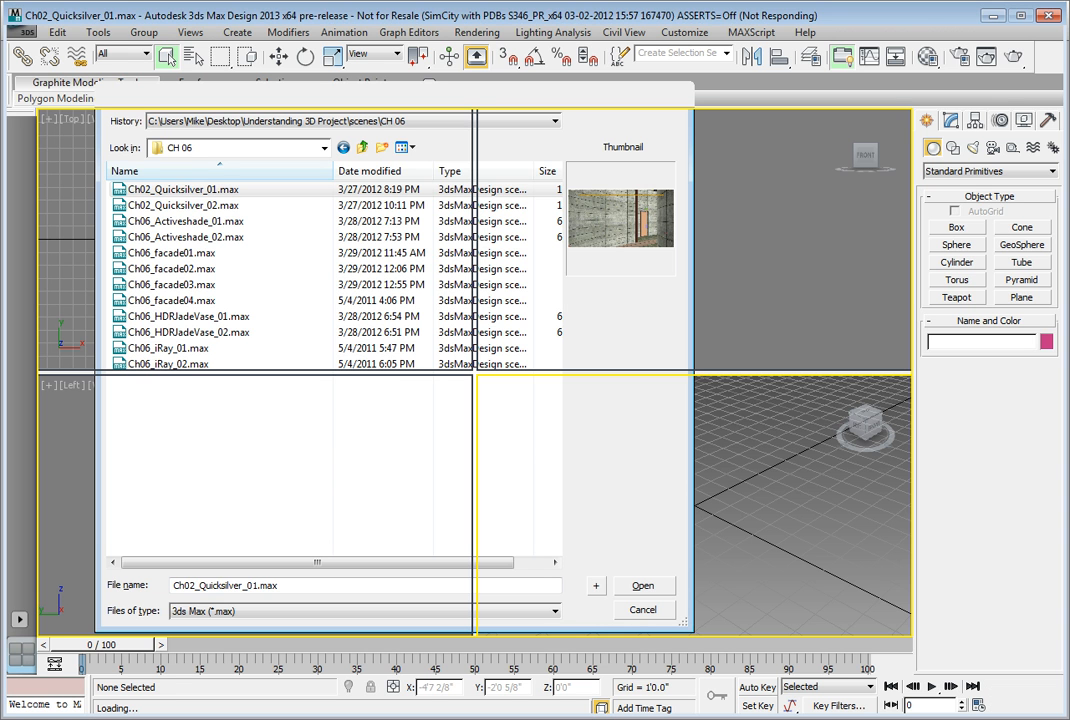
# Dismiss the missing files warning, then preview the Camera002 animation and stop it
pyautogui.press('Return')
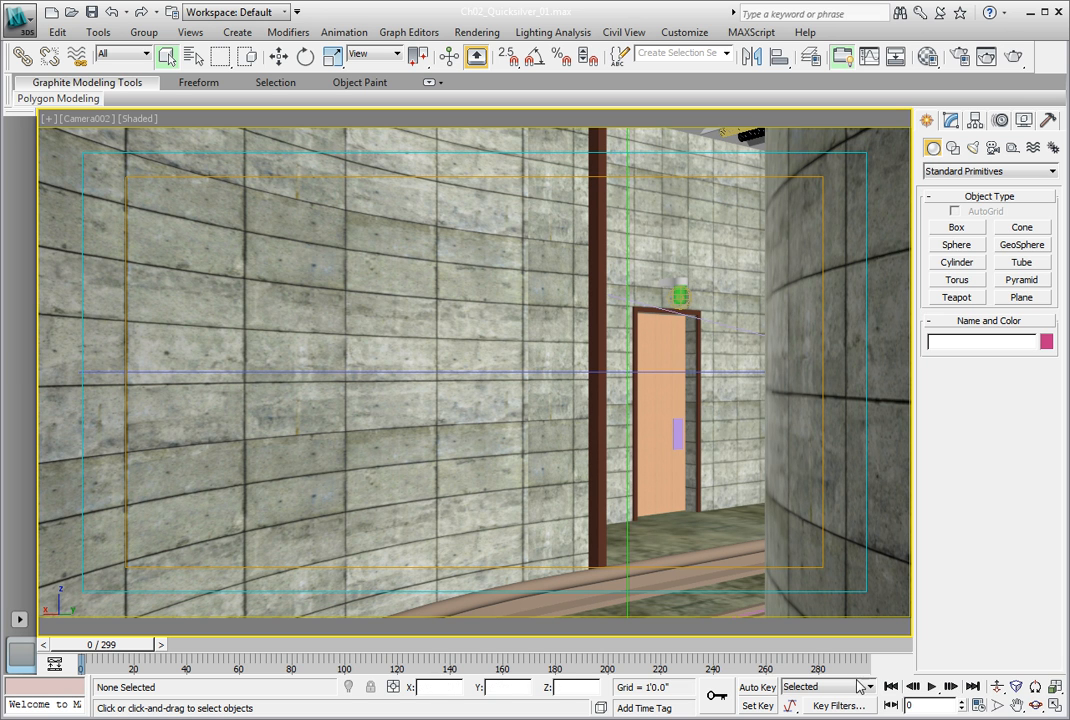
pyautogui.click(931, 687)
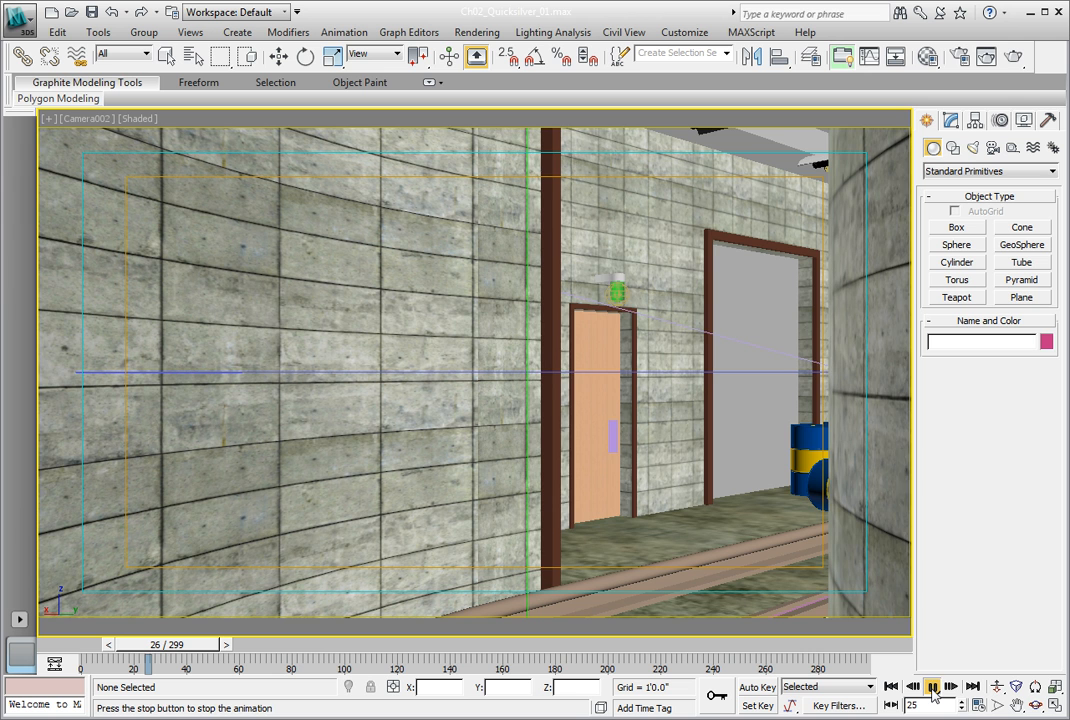
pyautogui.click(932, 687)
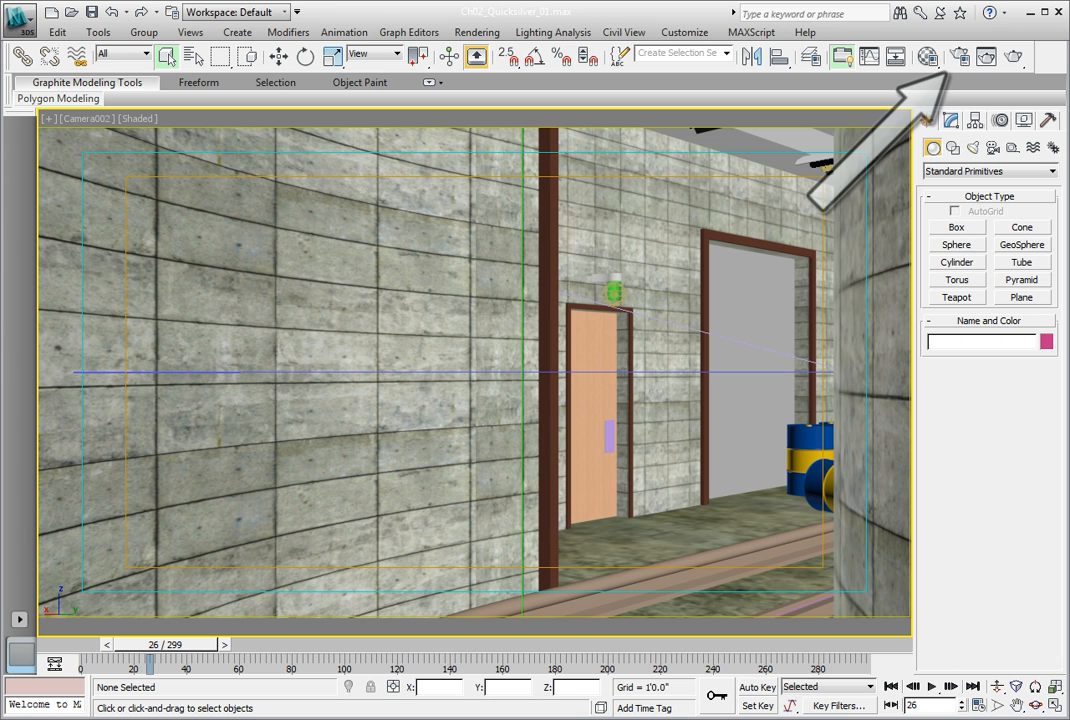
# Bring up Render Setup and expand the Assign Renderer rollout on the Common tab
pyautogui.click(960, 57)
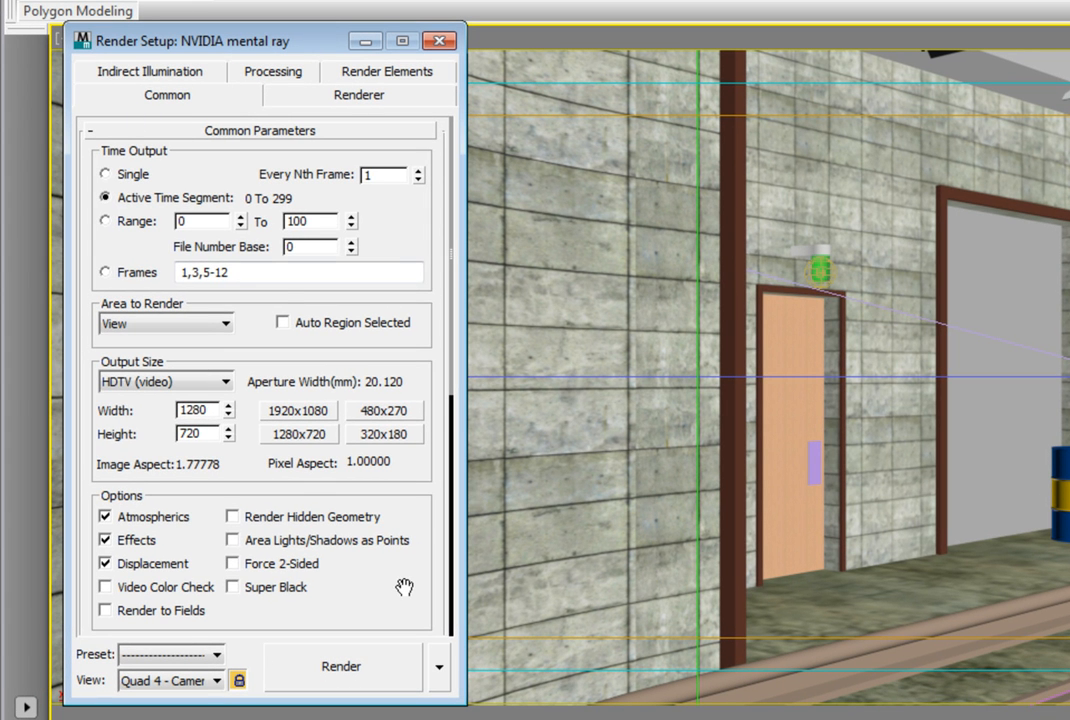
pyautogui.scroll(-1, 403, 553)
pyautogui.moveTo(403, 553); pyautogui.dragTo(403, 110)
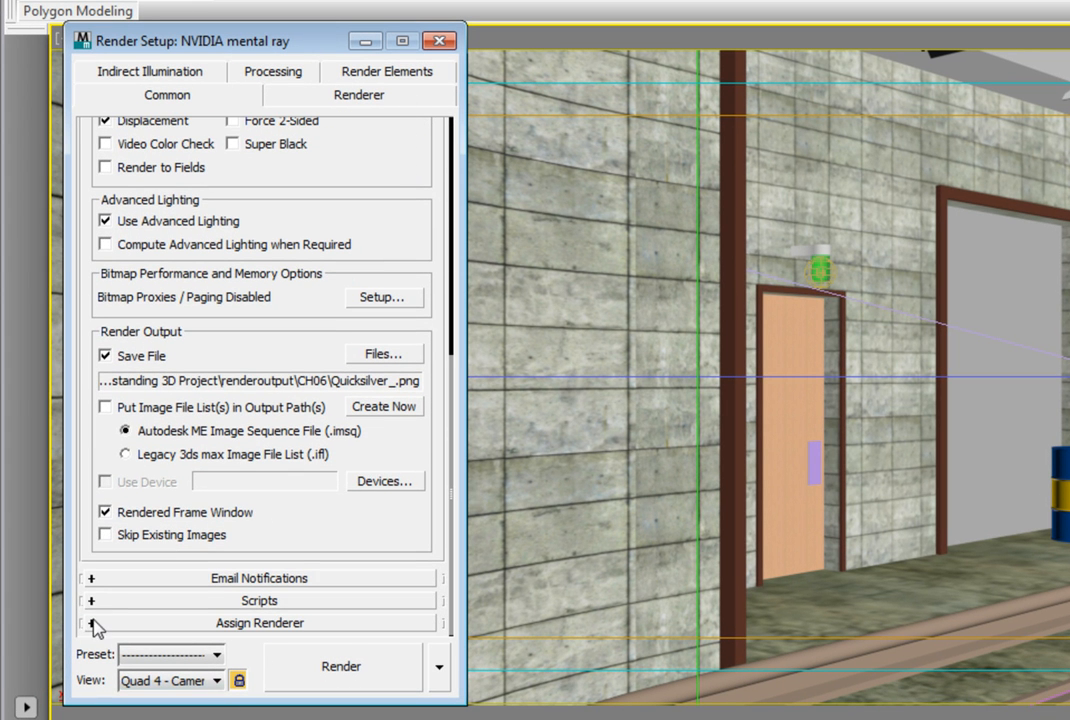
pyautogui.click(90, 622)
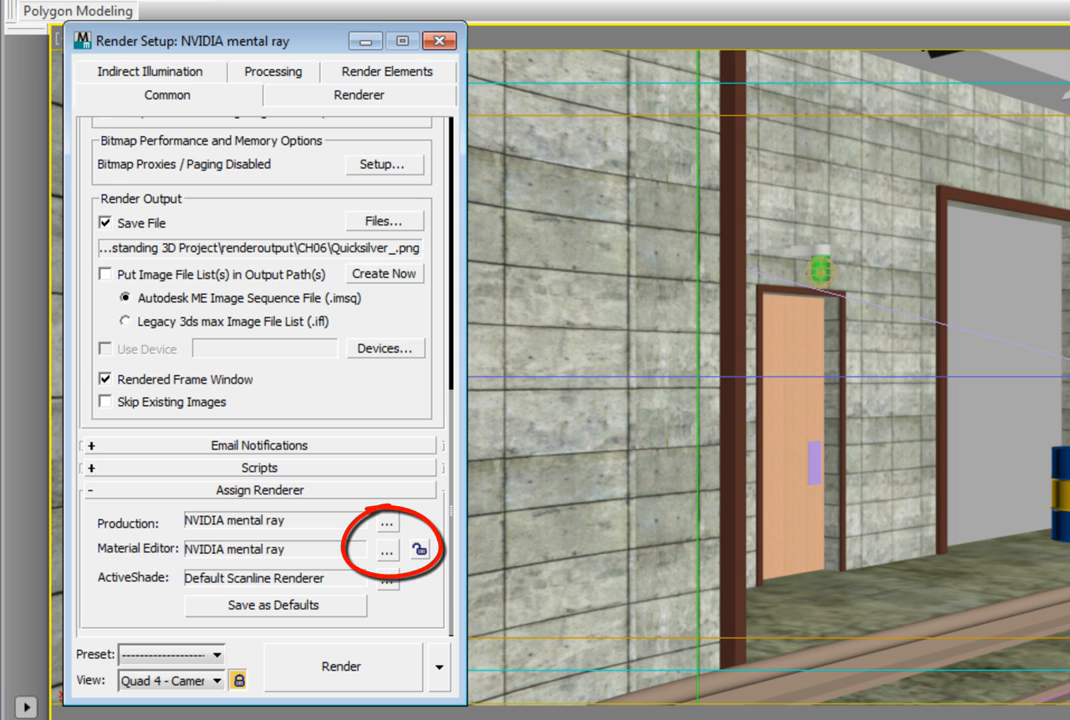
# Assign Quicksilver Hardware Renderer as the production renderer
pyautogui.click(387, 522)
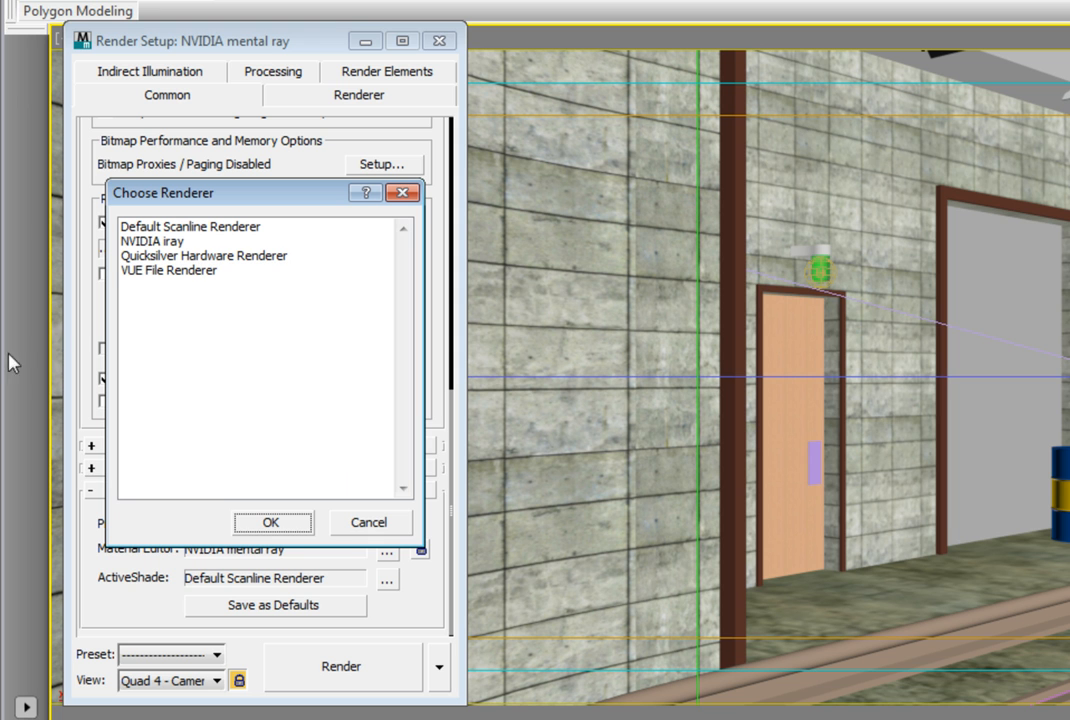
pyautogui.click(233, 257)
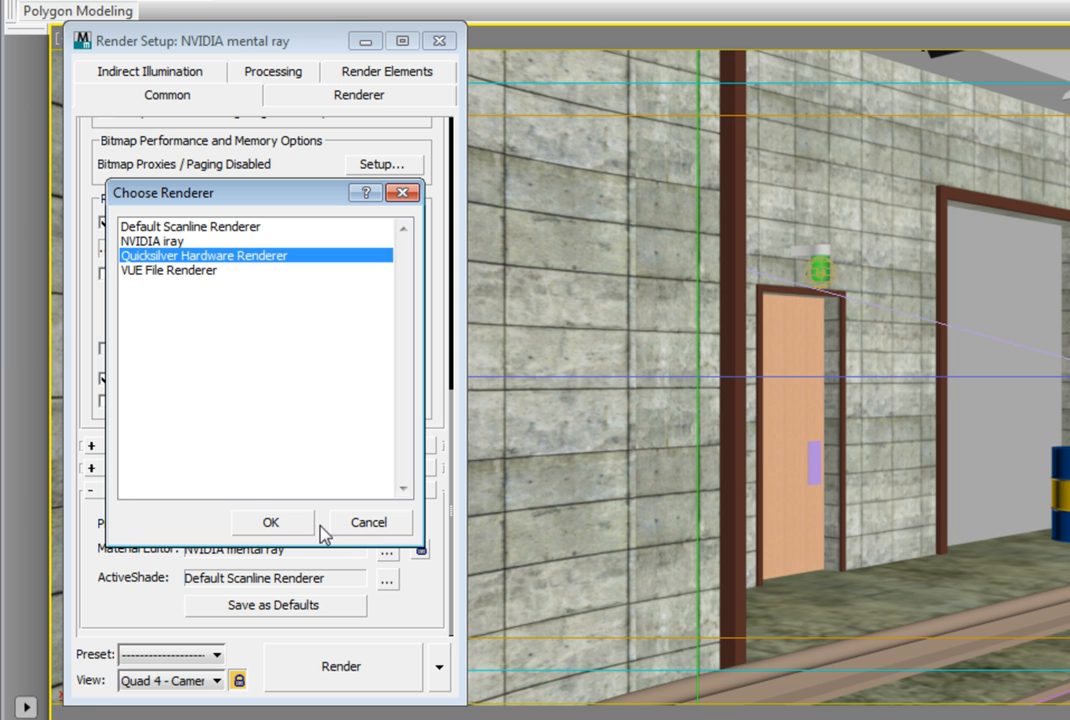
pyautogui.click(270, 522)
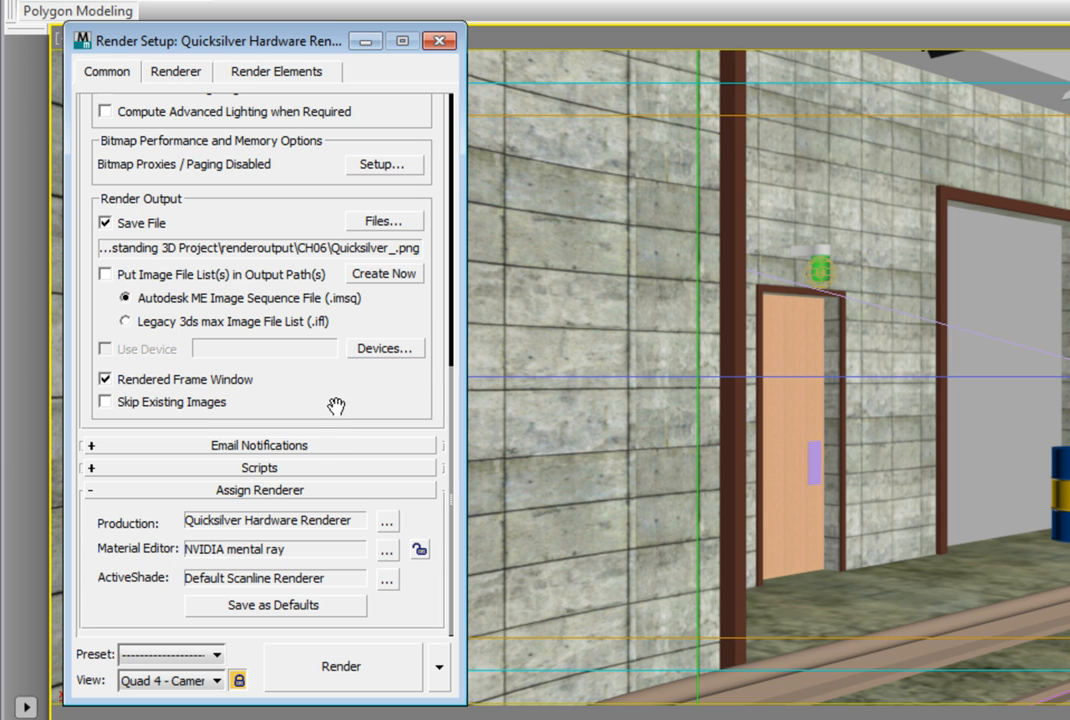
pyautogui.scroll(3, 310, 383)
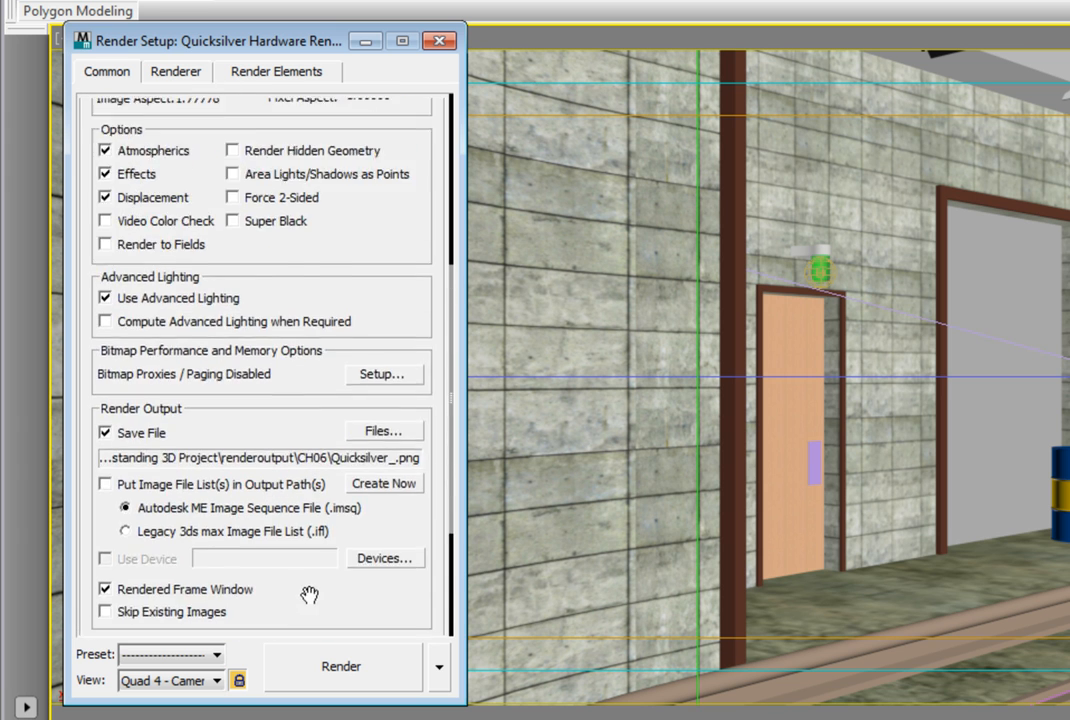
pyautogui.scroll(3, 310, 500)
pyautogui.scroll(3, 310, 500)
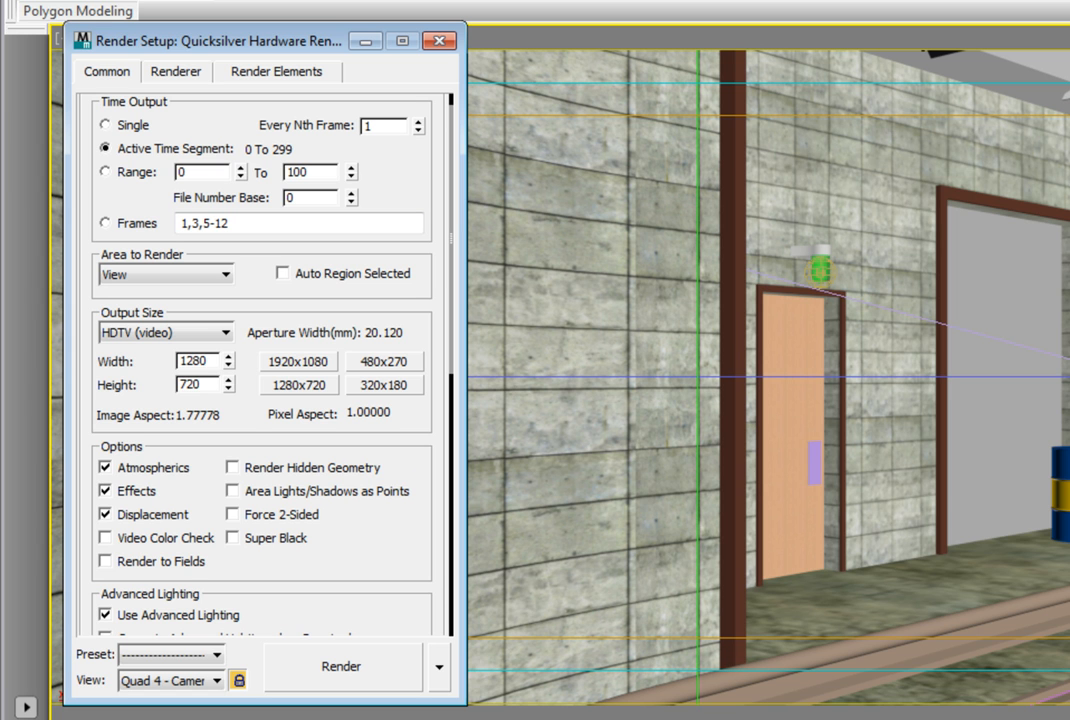
# Limit Quicksilver rendering per frame by Time (10 seconds) and keep the Realistic rendering level
pyautogui.click(176, 71)
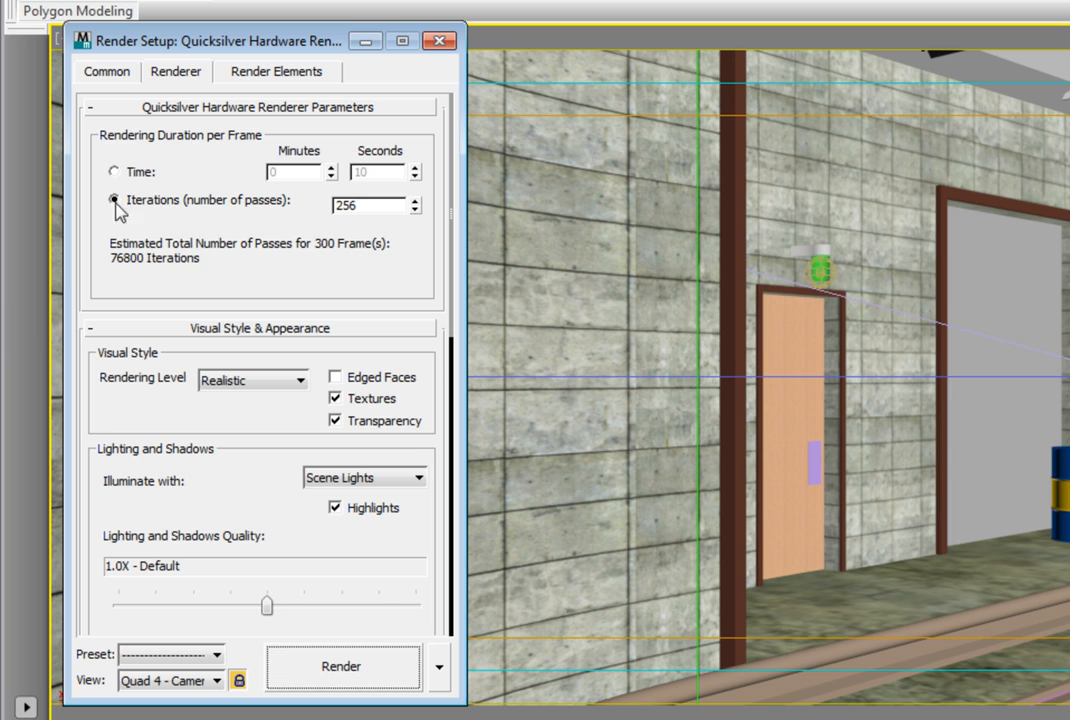
pyautogui.click(113, 171)
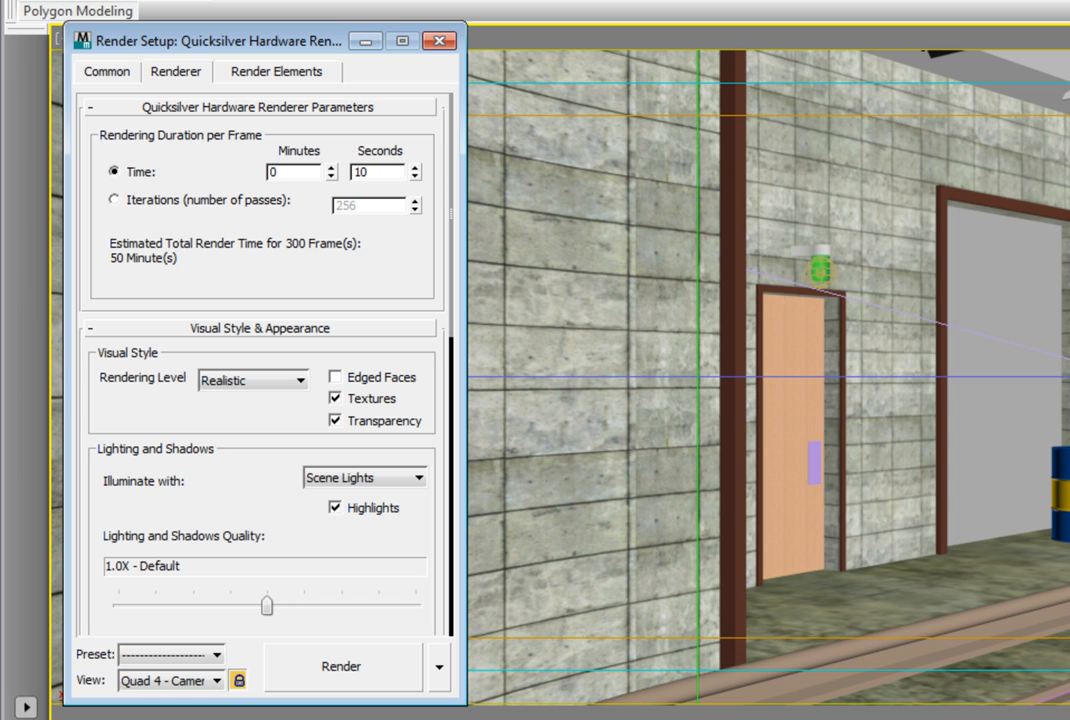
pyautogui.click(230, 380)
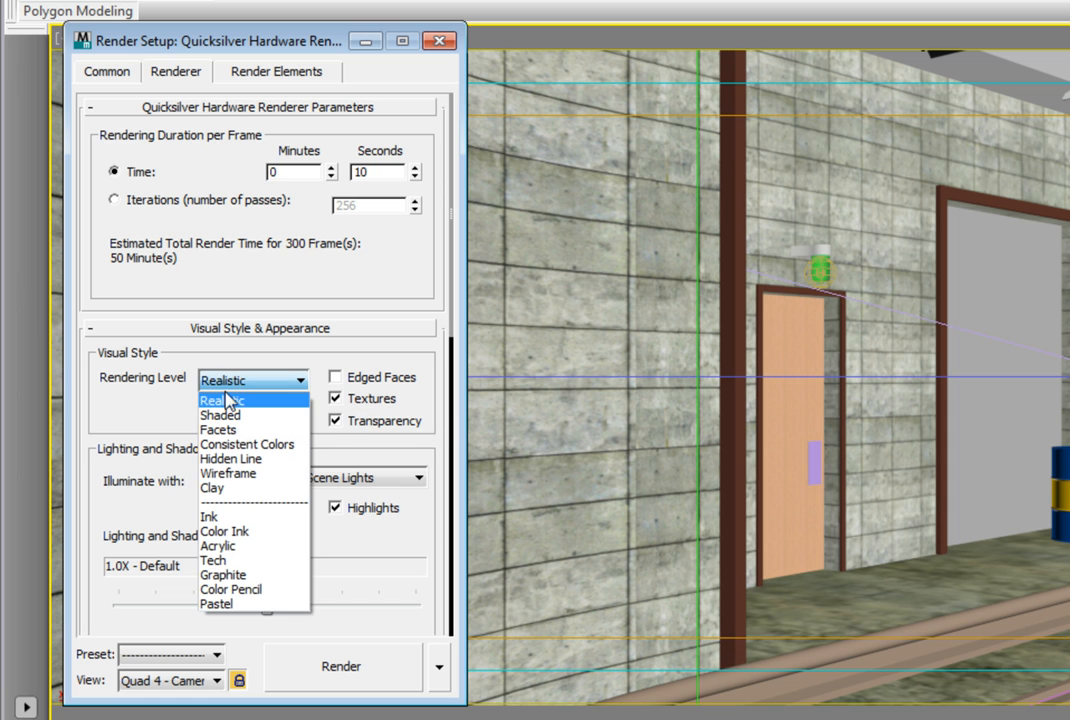
pyautogui.click(227, 400)
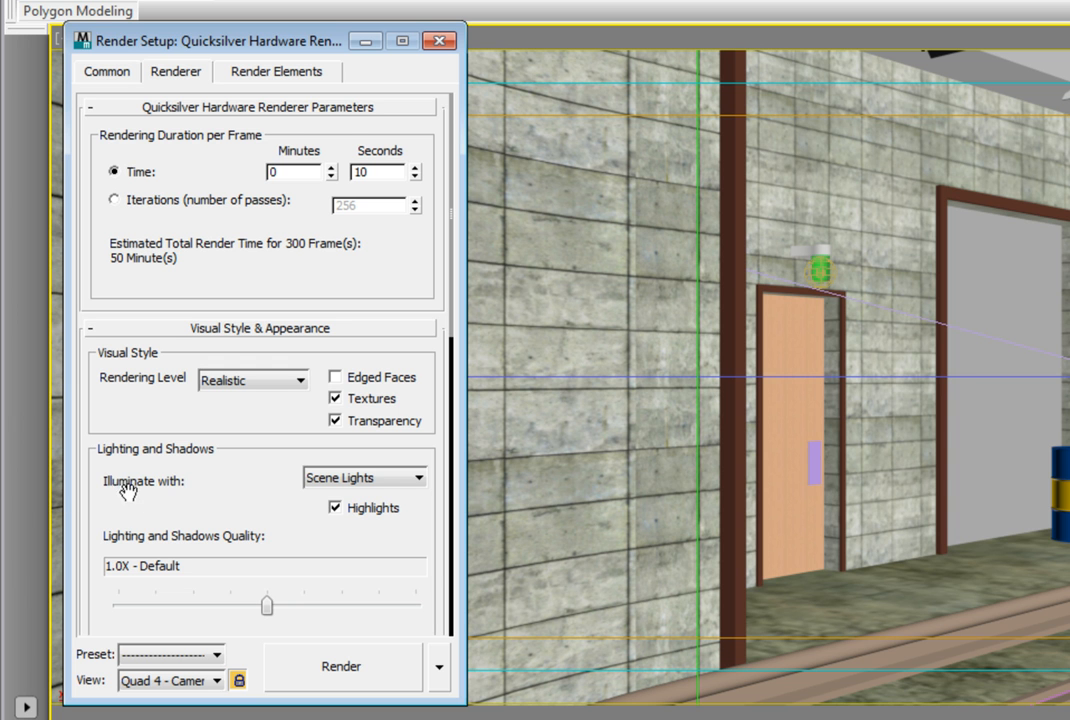
# Enable ambient occlusion at radius 6, indirect illumination over a 10' sample area, and disable depth of field
pyautogui.moveTo(229, 500); pyautogui.dragTo(237, 318)
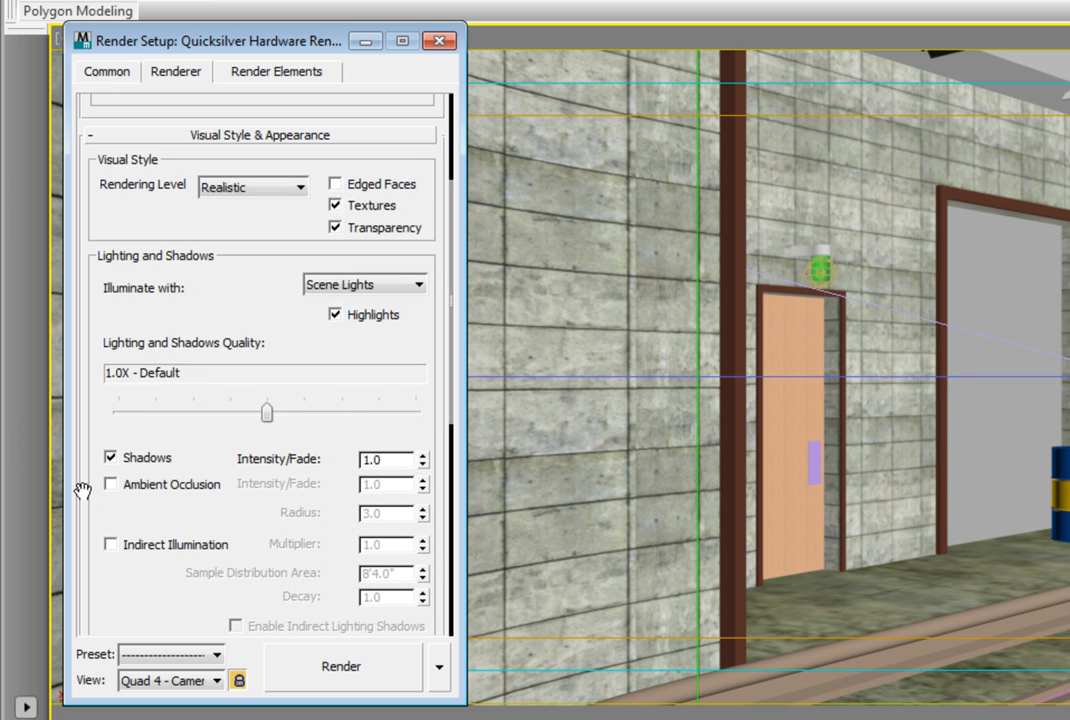
pyautogui.click(110, 484)
pyautogui.doubleClick(372, 513)
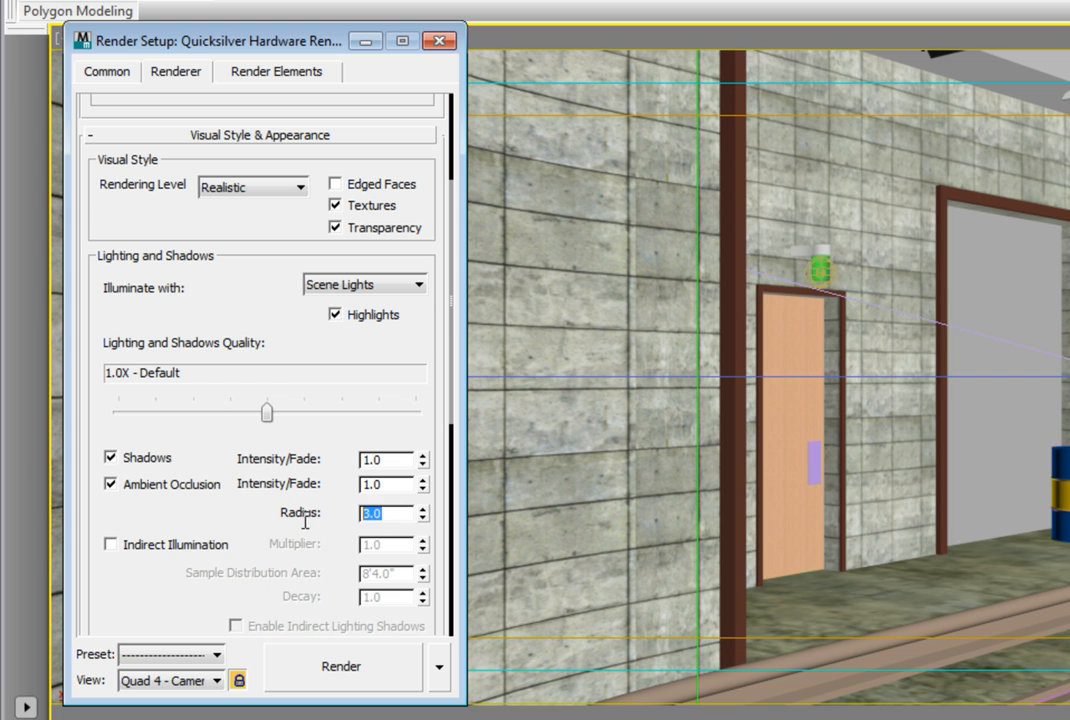
pyautogui.write('6')
pyautogui.click(110, 544)
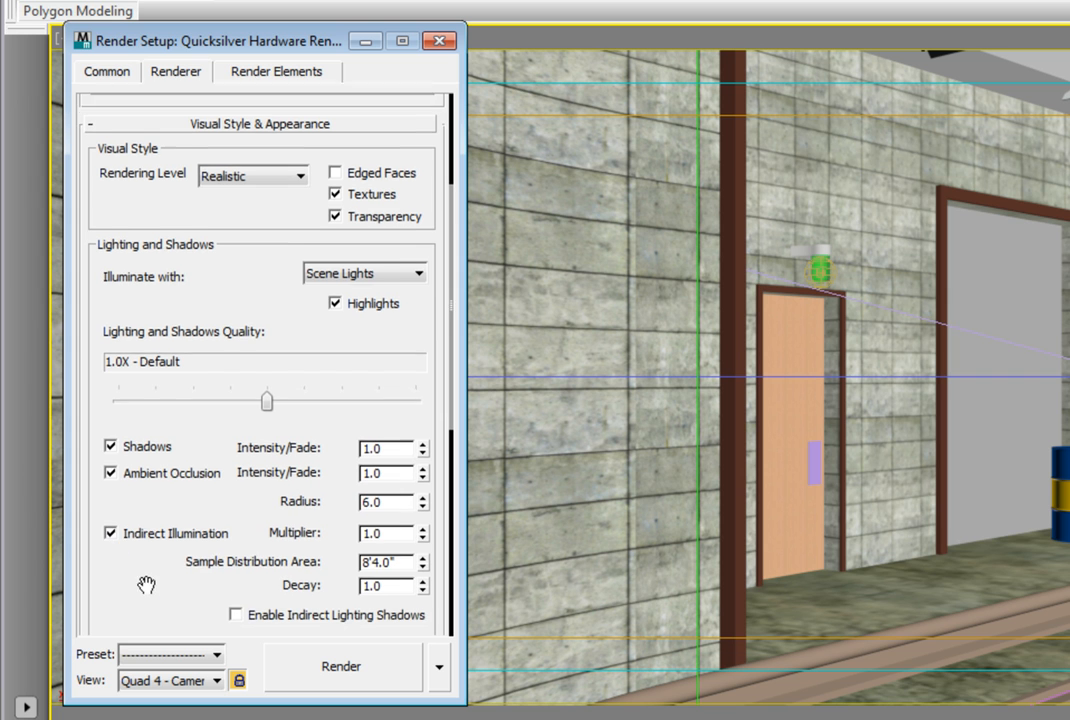
pyautogui.scroll(-3, 120, 555)
pyautogui.doubleClick(385, 498)
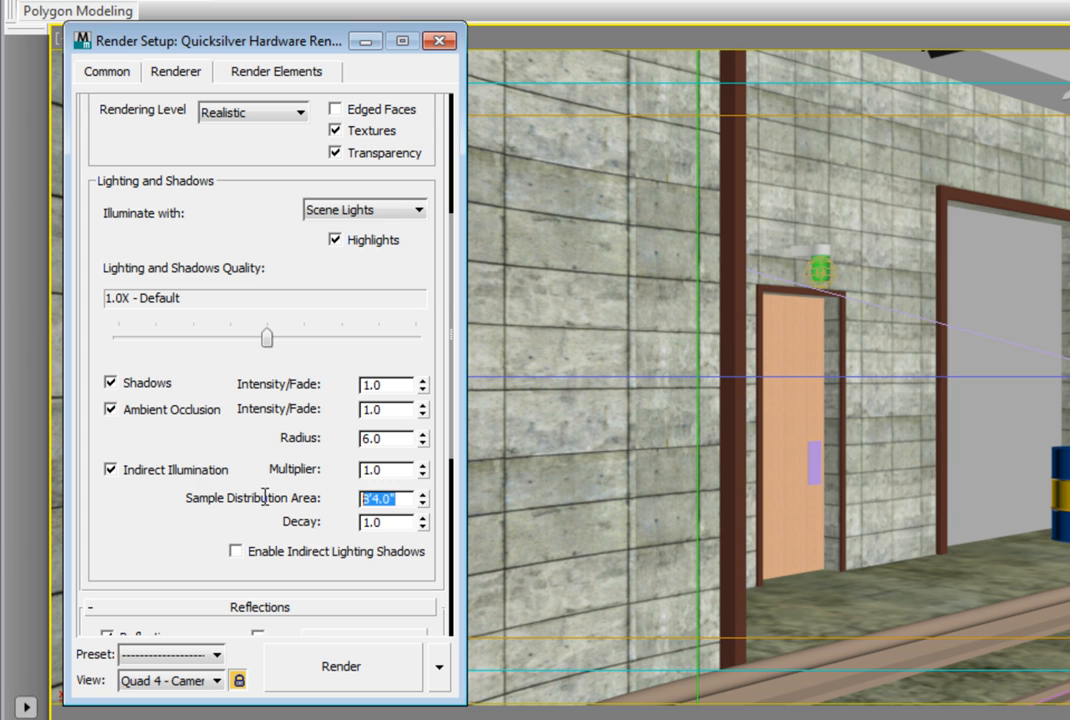
pyautogui.write('10')
pyautogui.press('Return')
pyautogui.scroll(-2, 190, 515)
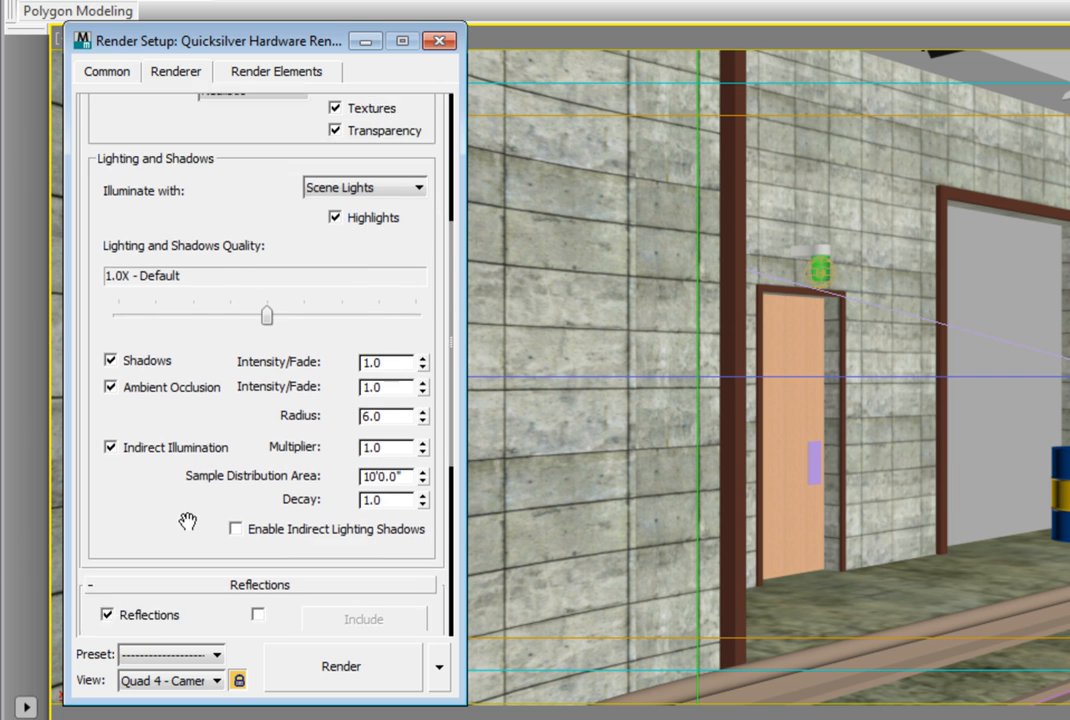
pyautogui.scroll(-3, 190, 515)
pyautogui.scroll(-3, 190, 515)
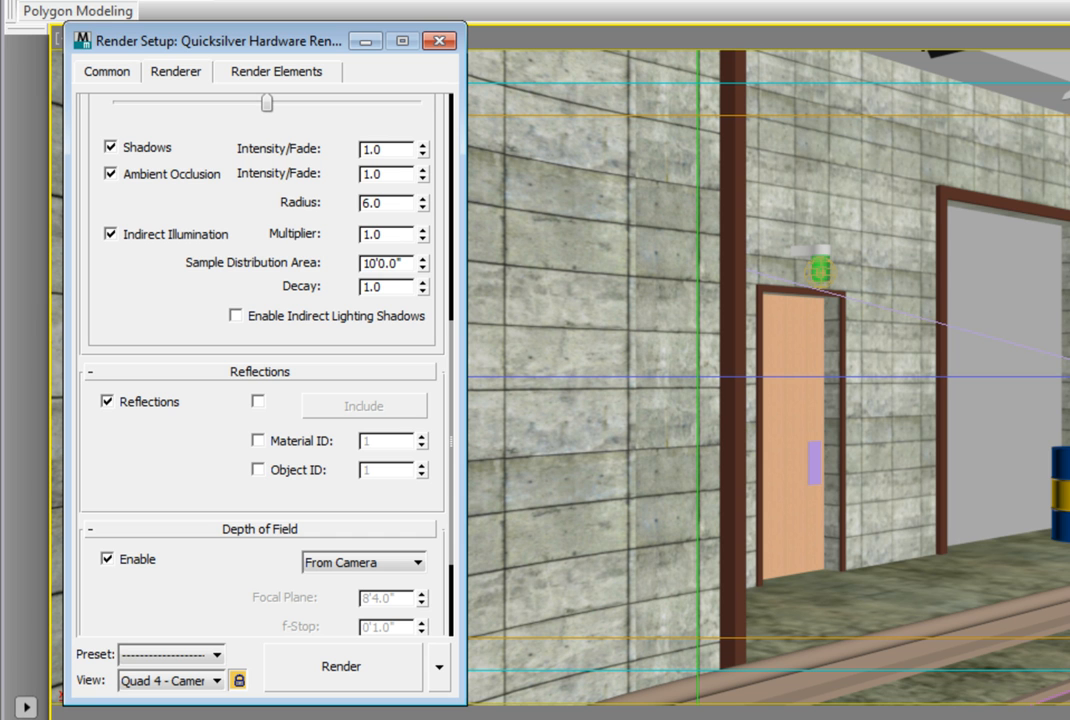
pyautogui.click(107, 559)
pyautogui.scroll(-1, 204, 585)
pyautogui.scroll(-2, 204, 537)
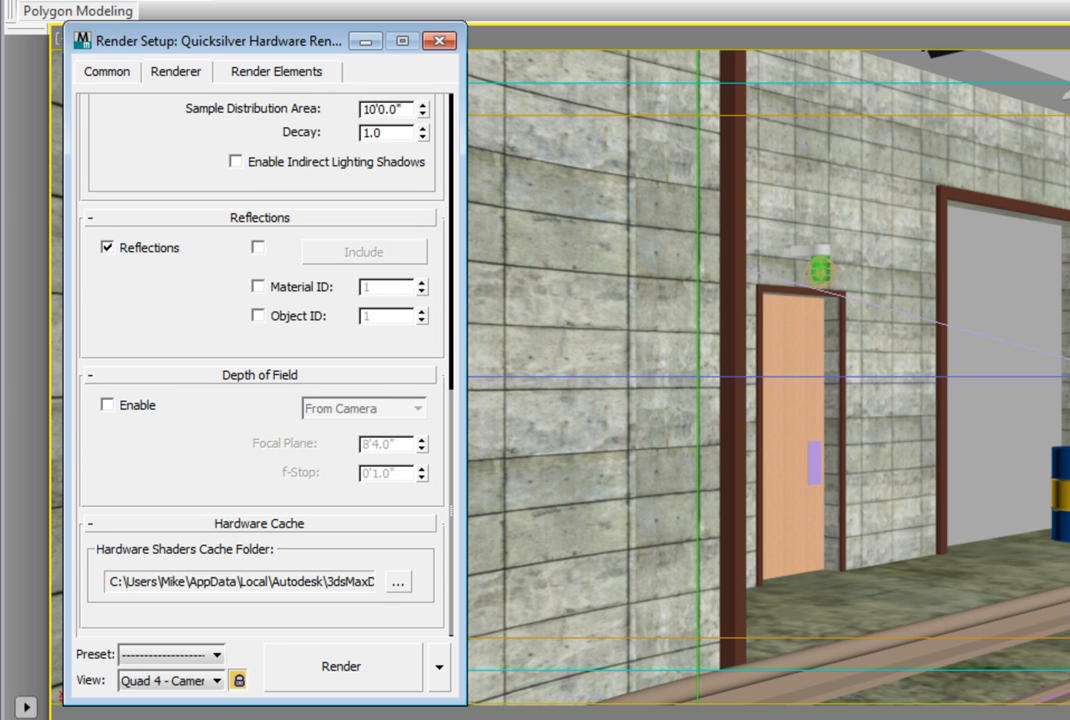
# Render the camera animation, then launch the RAM Player from the Rendering menu
pyautogui.click(330, 668)
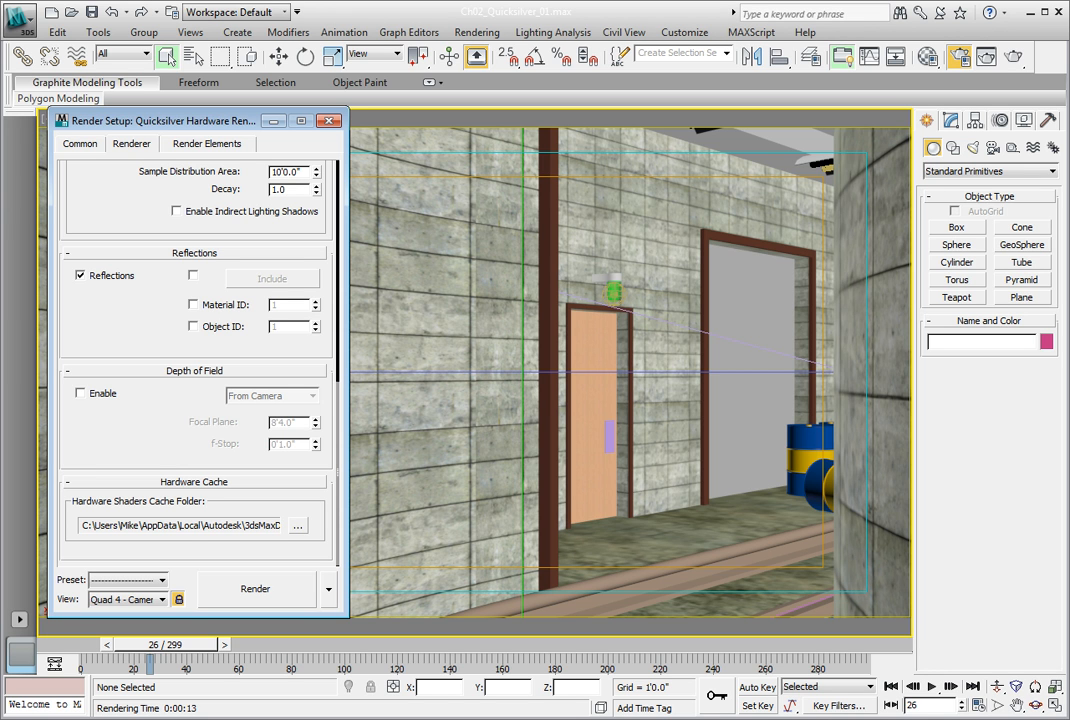
pyautogui.click(476, 32)
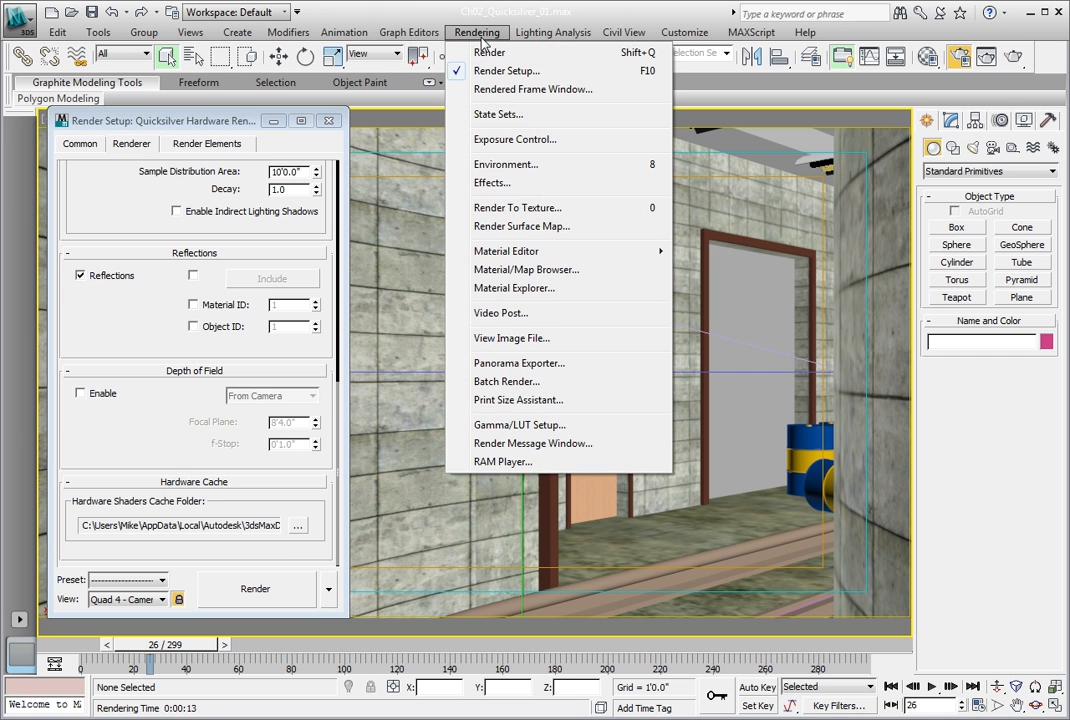
pyautogui.click(503, 461)
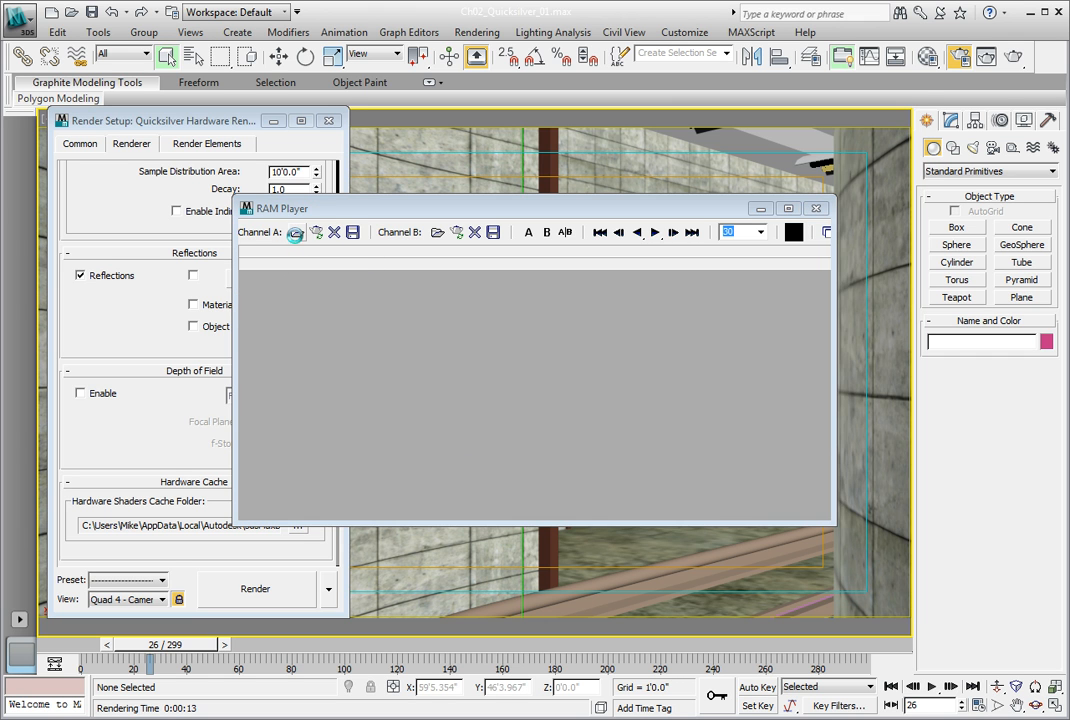
# Choose the Quicksilver_0000.png sequence from CH06 for RAM Player channel A
pyautogui.click(297, 233)
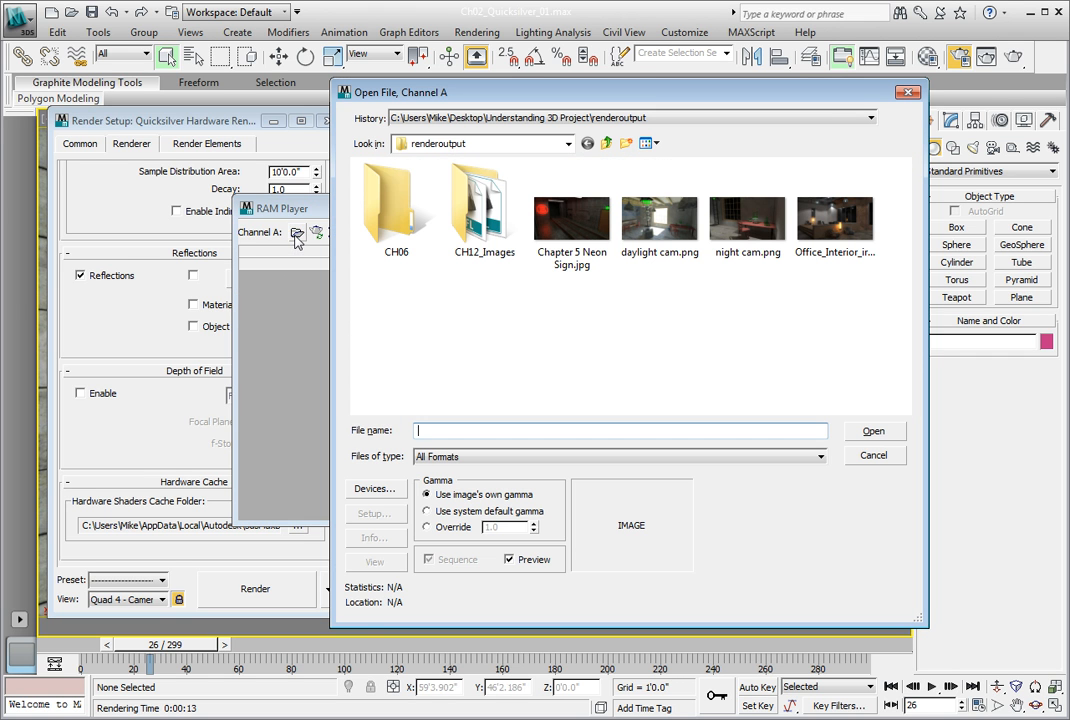
pyautogui.doubleClick(385, 233)
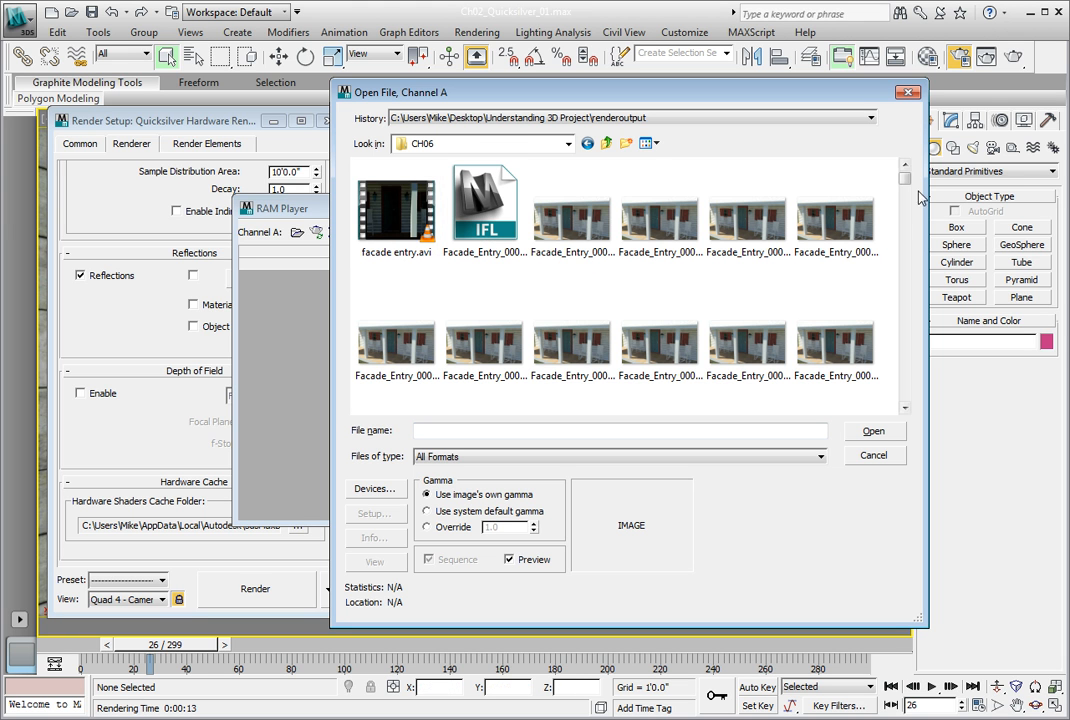
pyautogui.moveTo(904, 178)
pyautogui.mouseDown()
pyautogui.moveTo(904, 318)
pyautogui.moveTo(904, 230)
pyautogui.mouseUp()
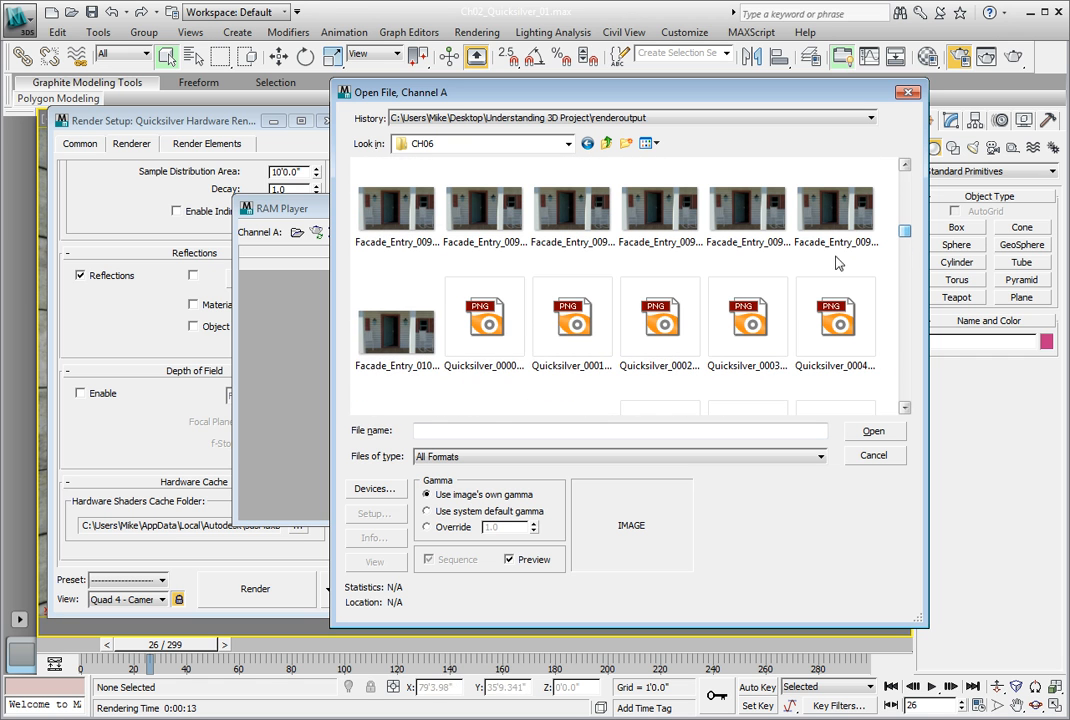
pyautogui.click(484, 330)
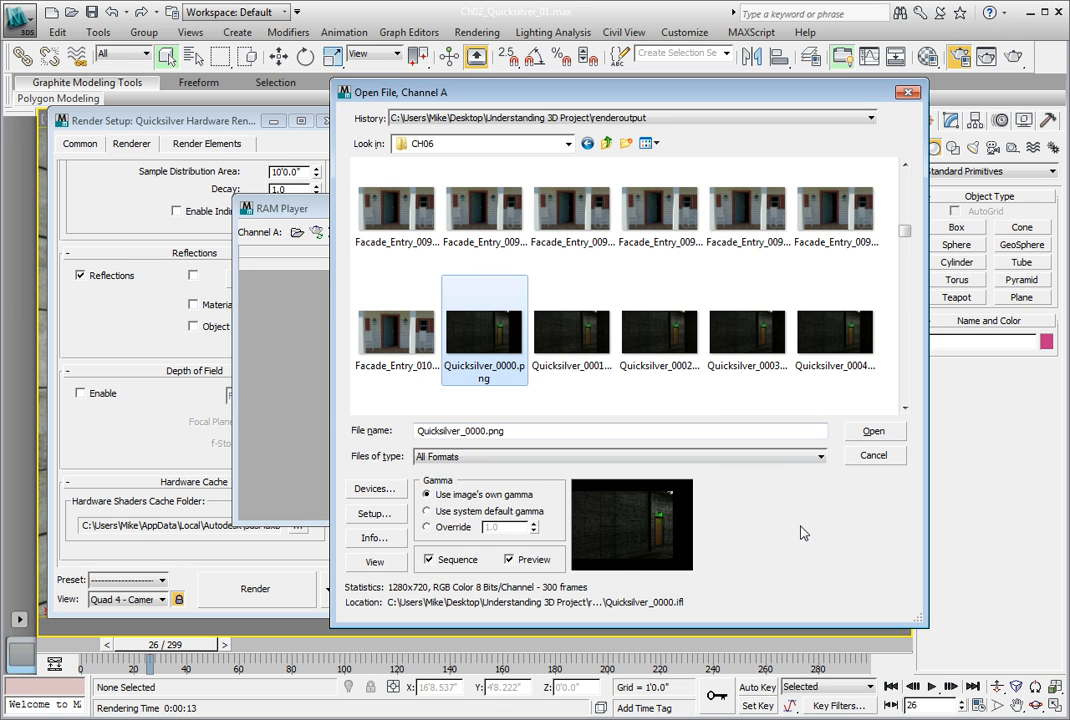
pyautogui.click(873, 431)
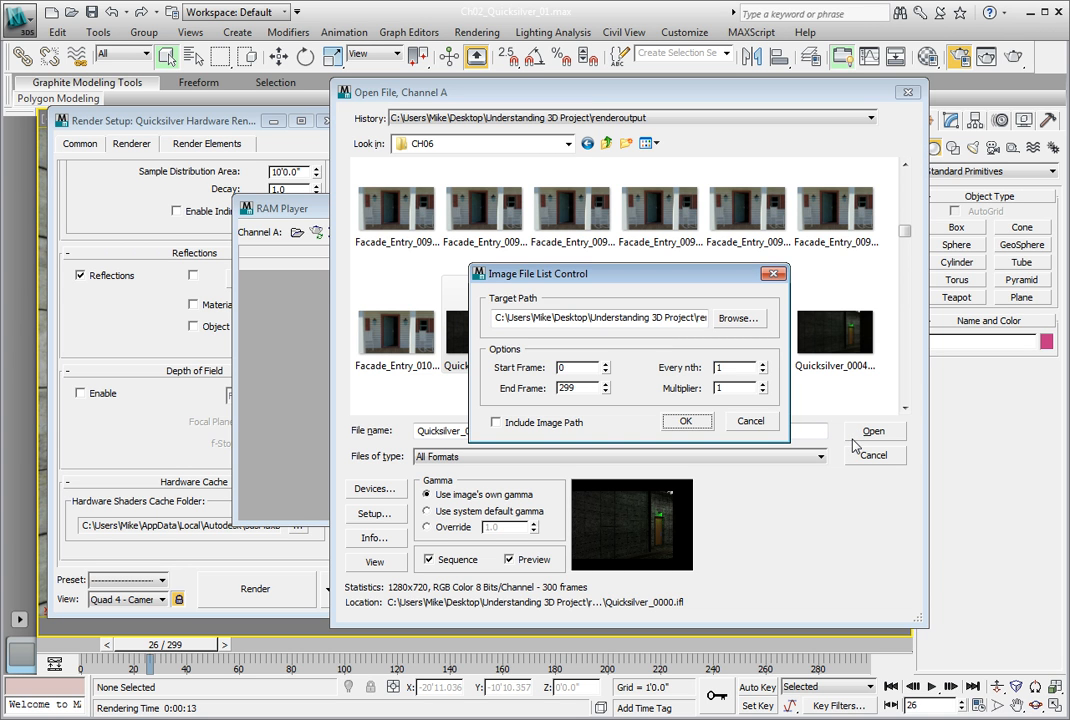
# Accept the 0-299 frame range and player settings to load the 300-frame sequence
pyautogui.click(686, 421)
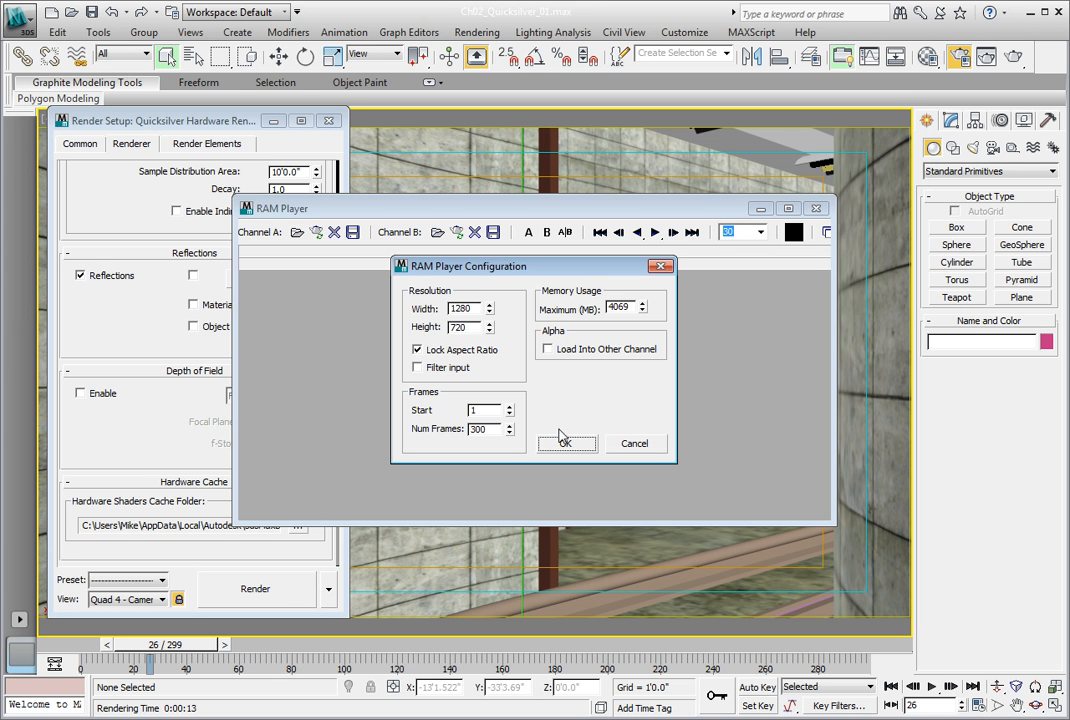
pyautogui.click(563, 449)
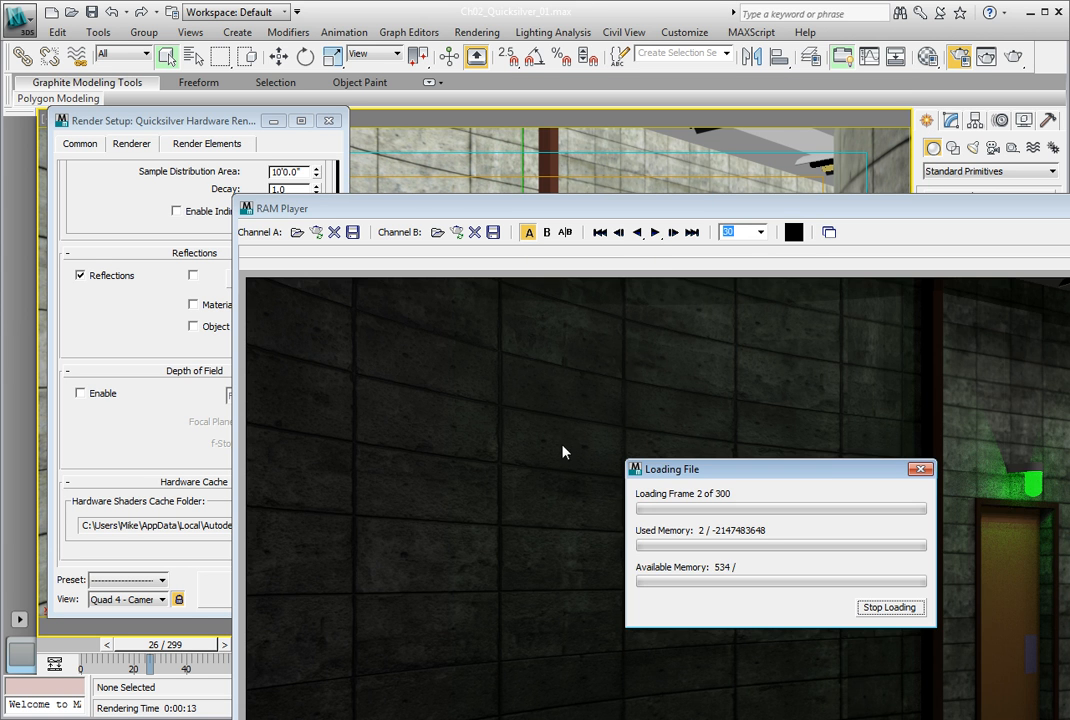